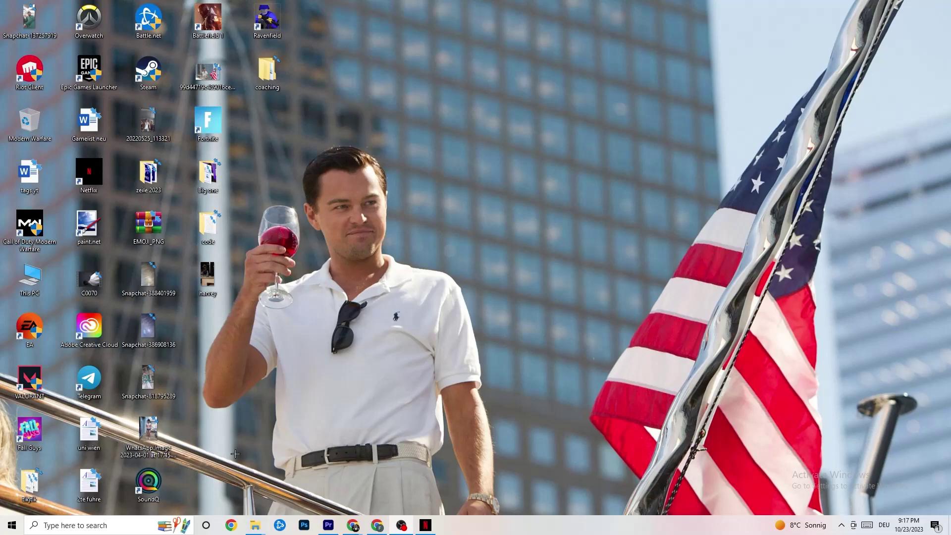
Open the Windows display settings and review the available color profiles.
click(5, 525)
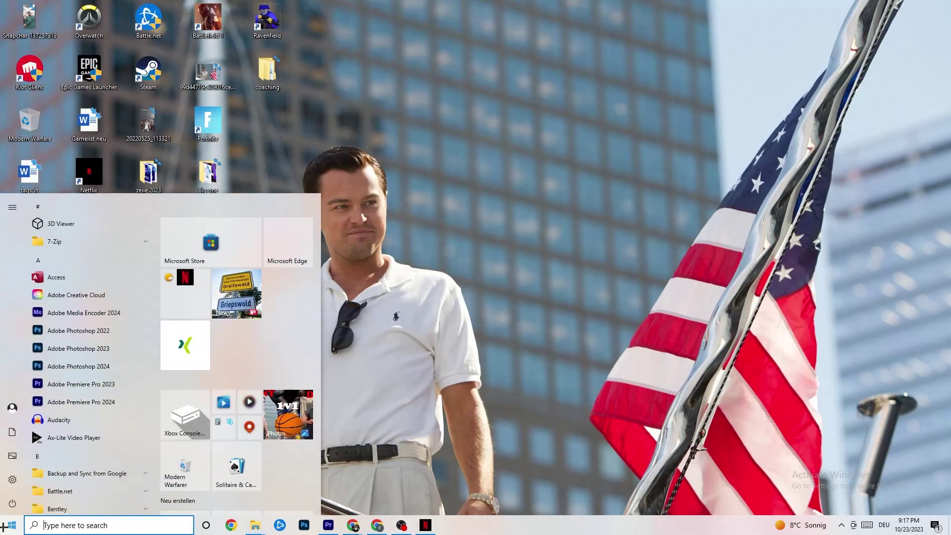
click(14, 480)
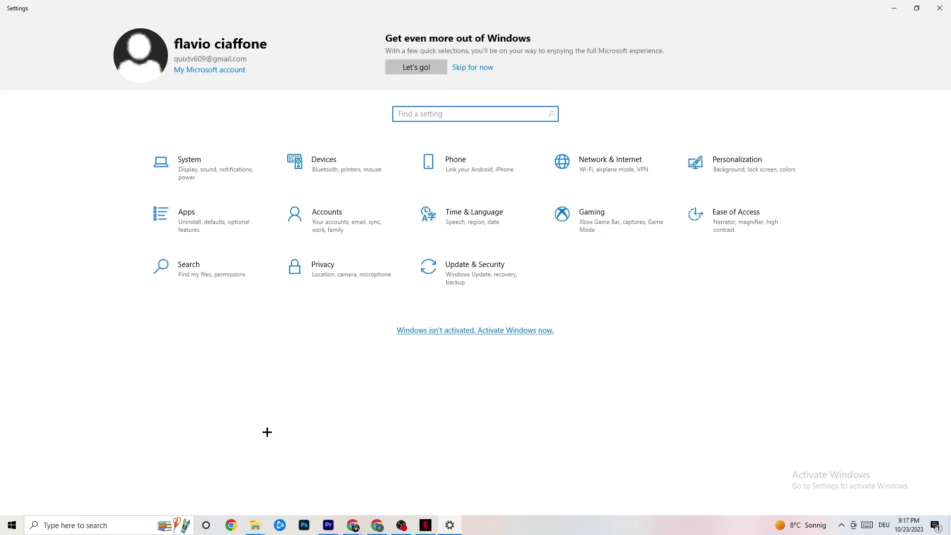
click(205, 168)
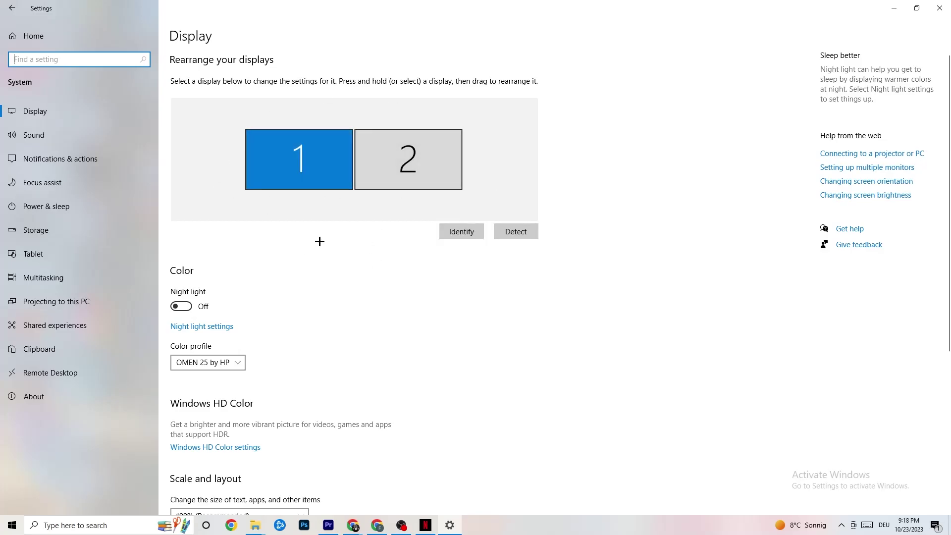
scroll(309, 206, down, 4)
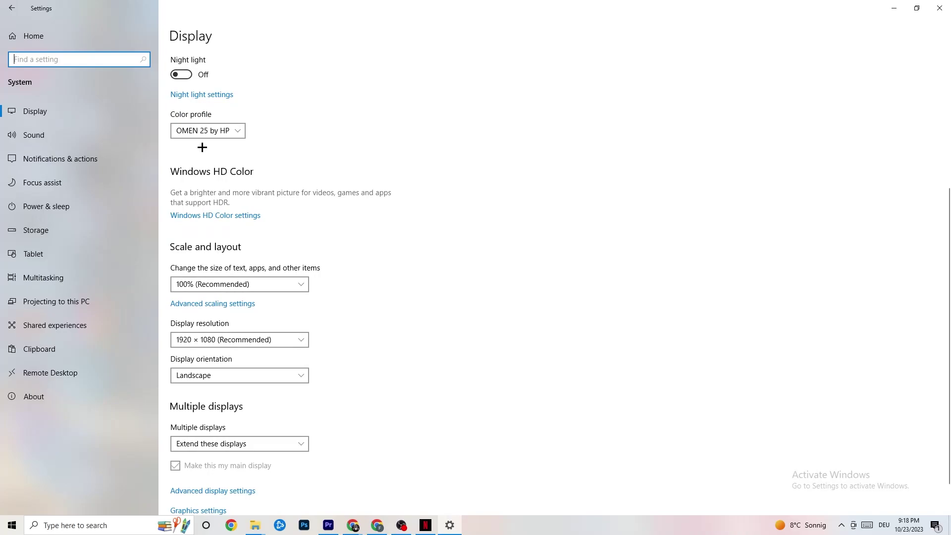
click(189, 129)
click(256, 131)
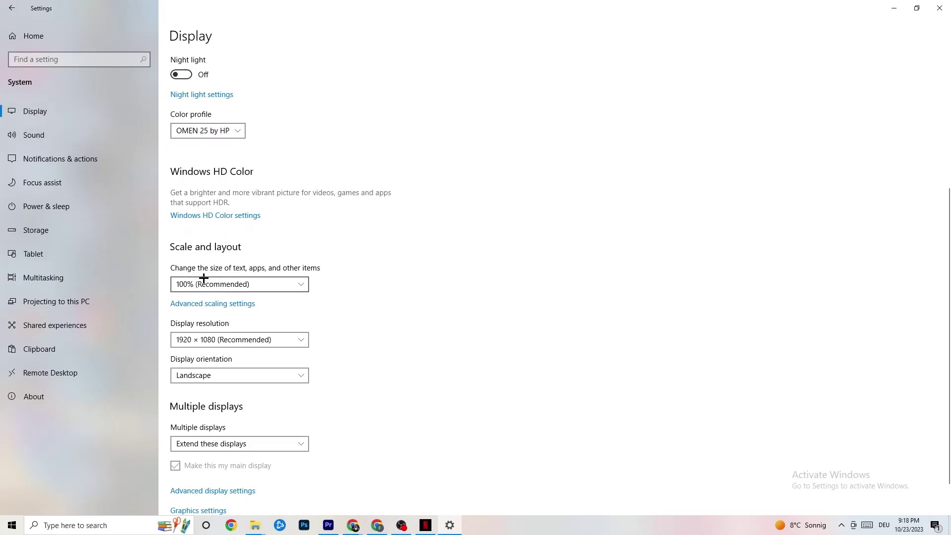
Review the scaling choices for text and apps and the available display resolutions.
click(292, 284)
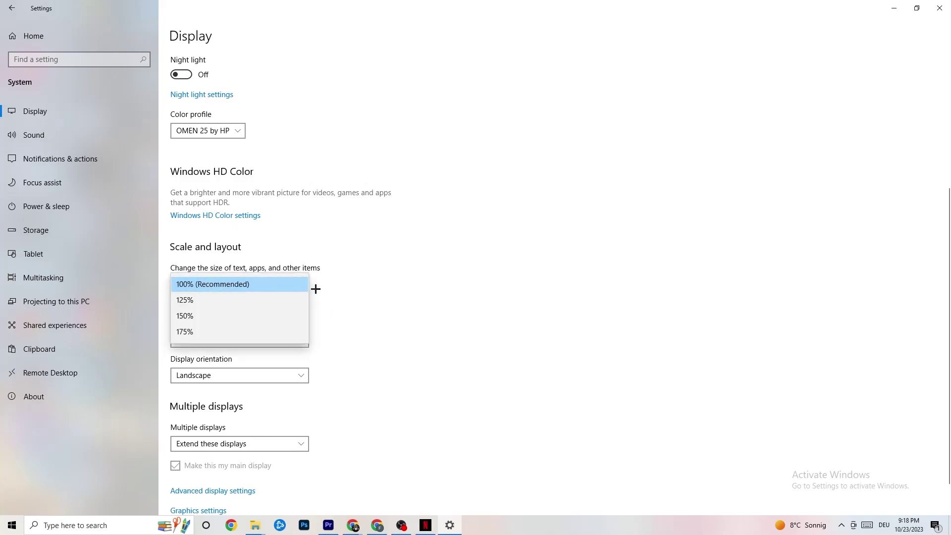
click(407, 243)
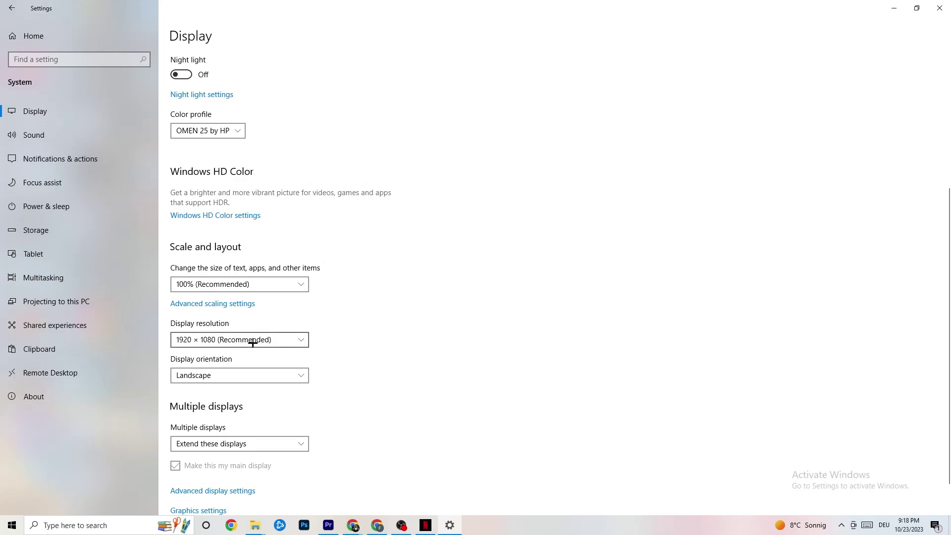
click(307, 339)
click(411, 309)
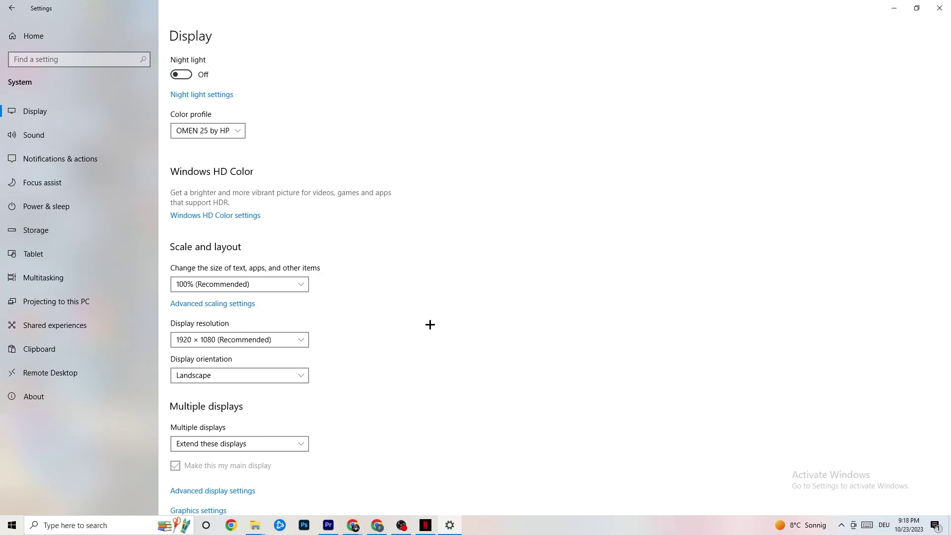
click(307, 340)
click(395, 319)
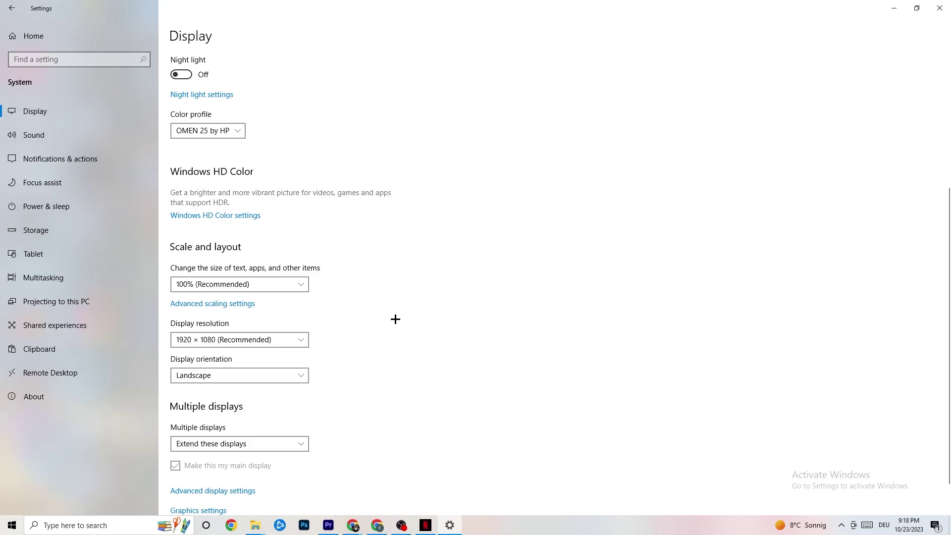
Open the Storage Sense configuration and review its run schedule and recycle bin deletion options.
click(62, 238)
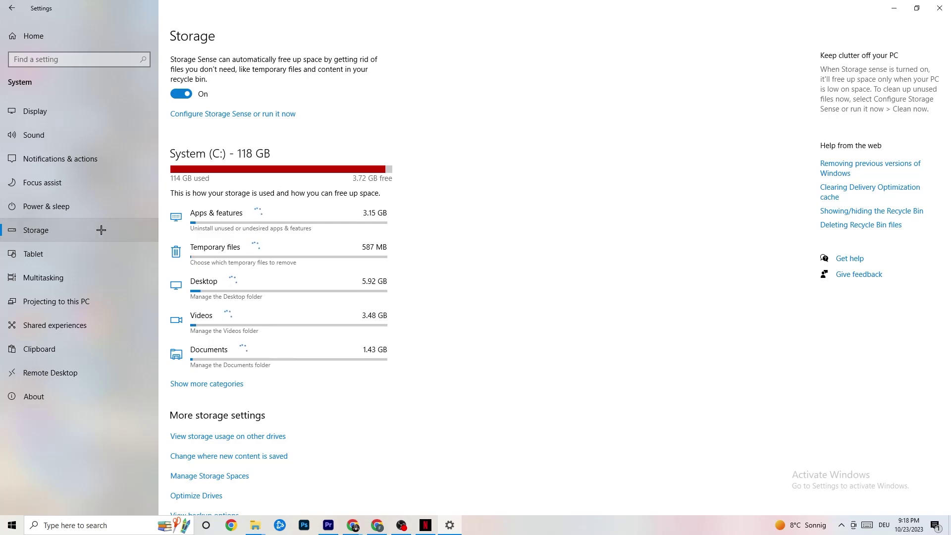
click(274, 115)
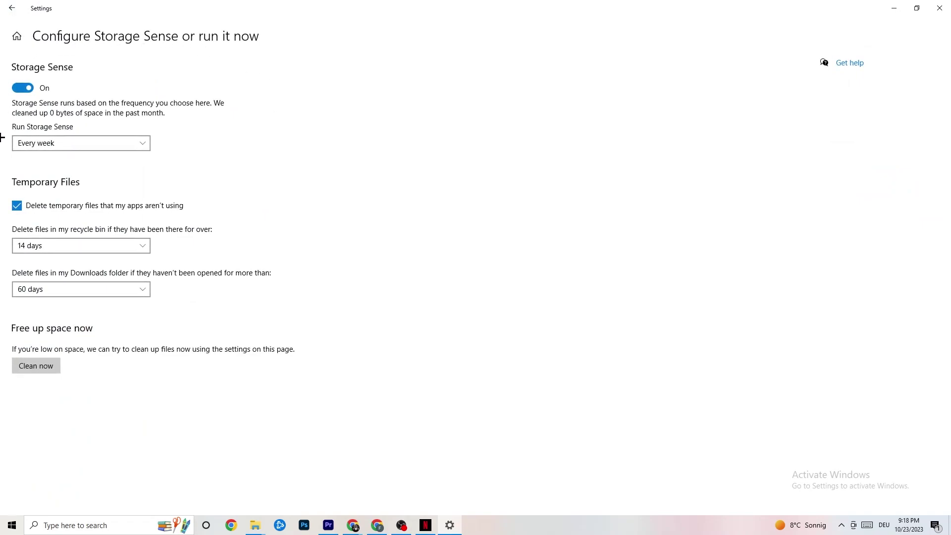
click(99, 244)
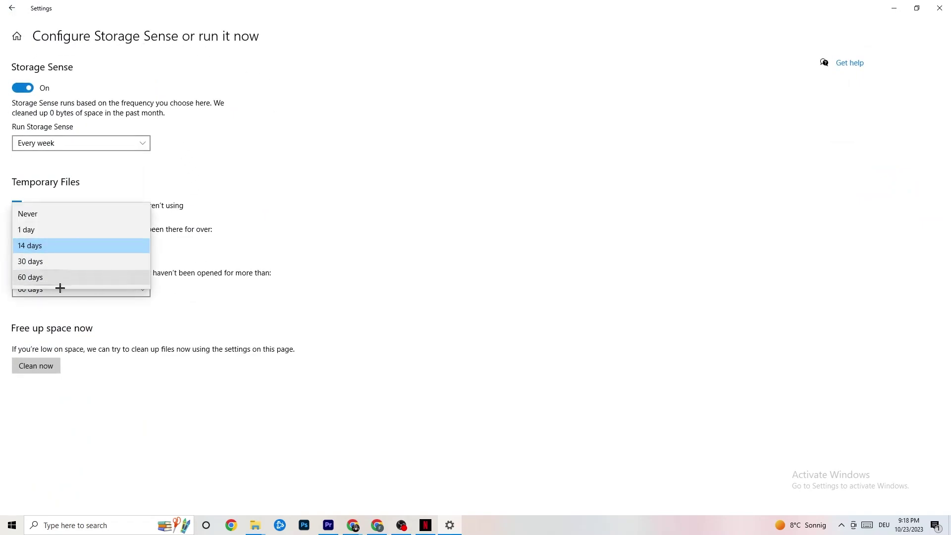
click(165, 195)
click(90, 148)
click(251, 129)
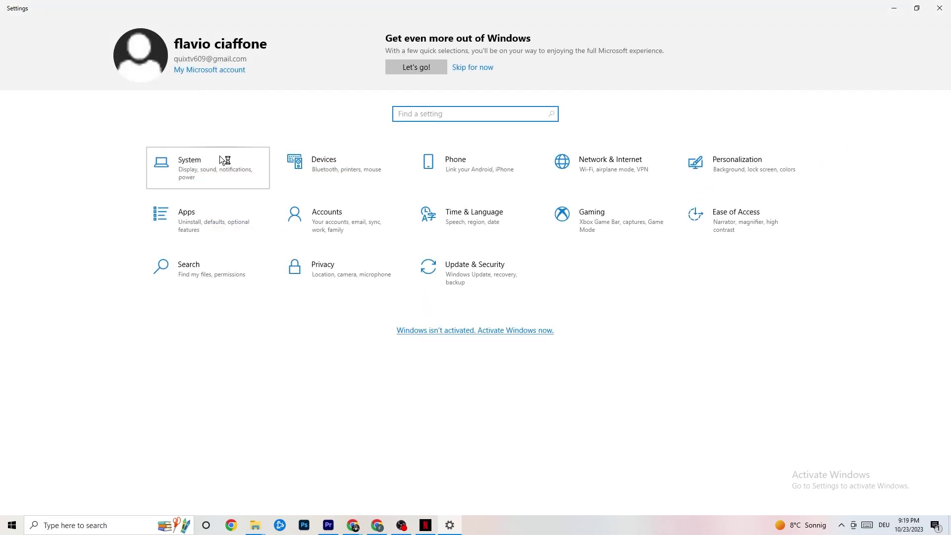
Review the available power plans in the additional power settings and return to the Settings home page.
click(222, 162)
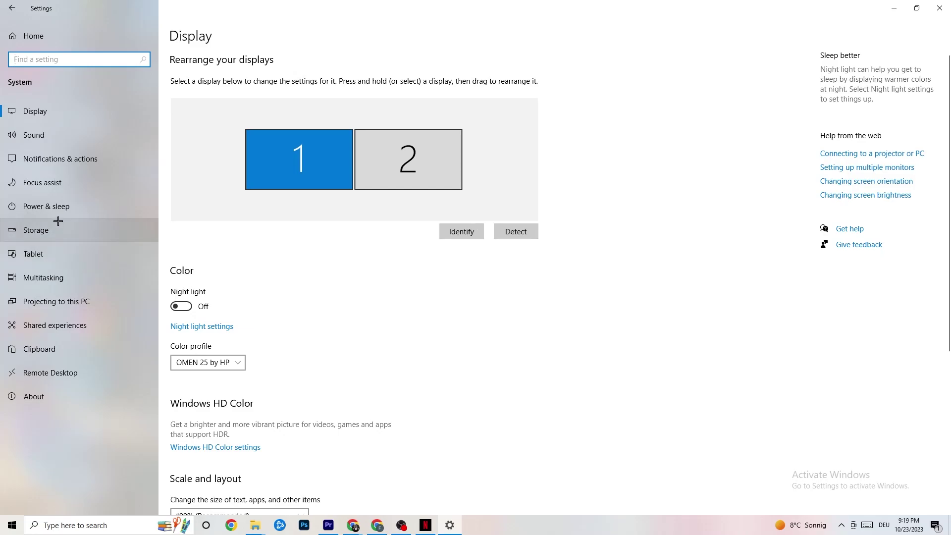
click(33, 202)
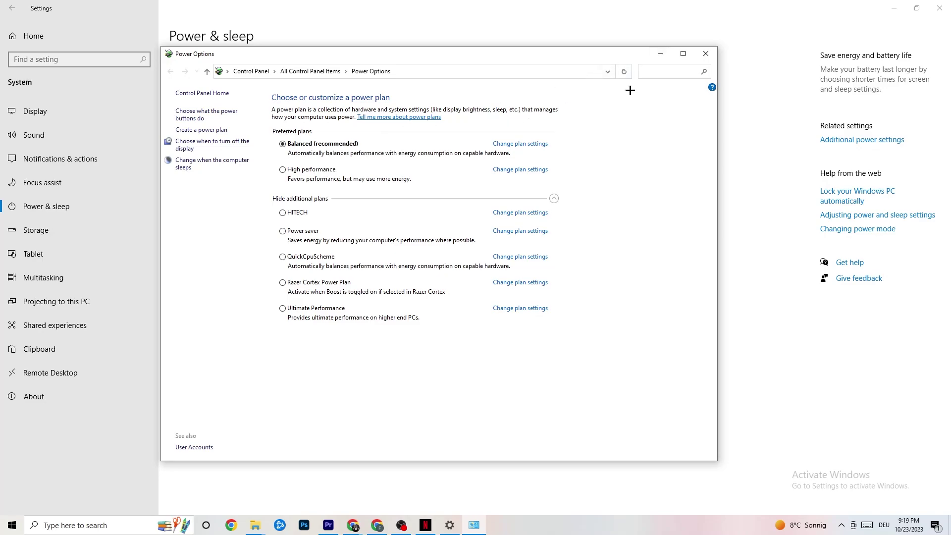
click(706, 54)
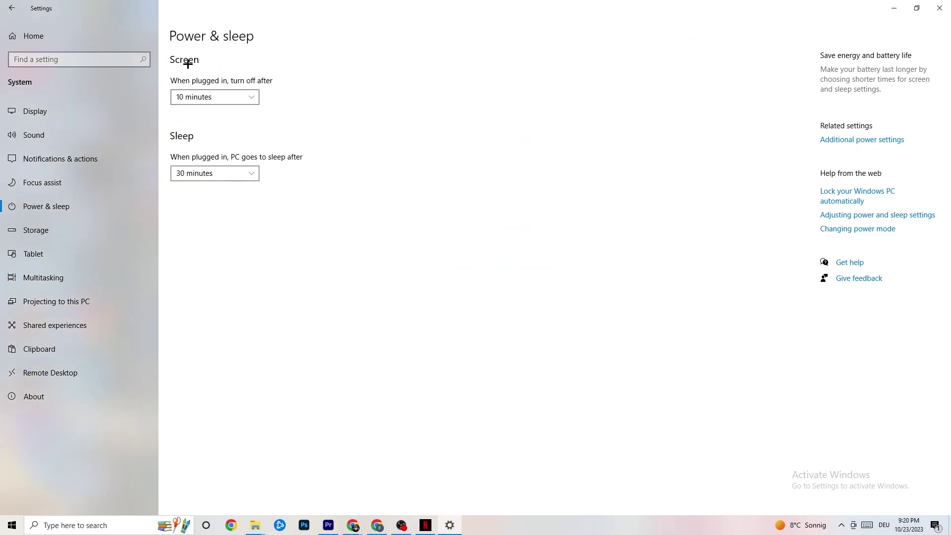
click(17, 7)
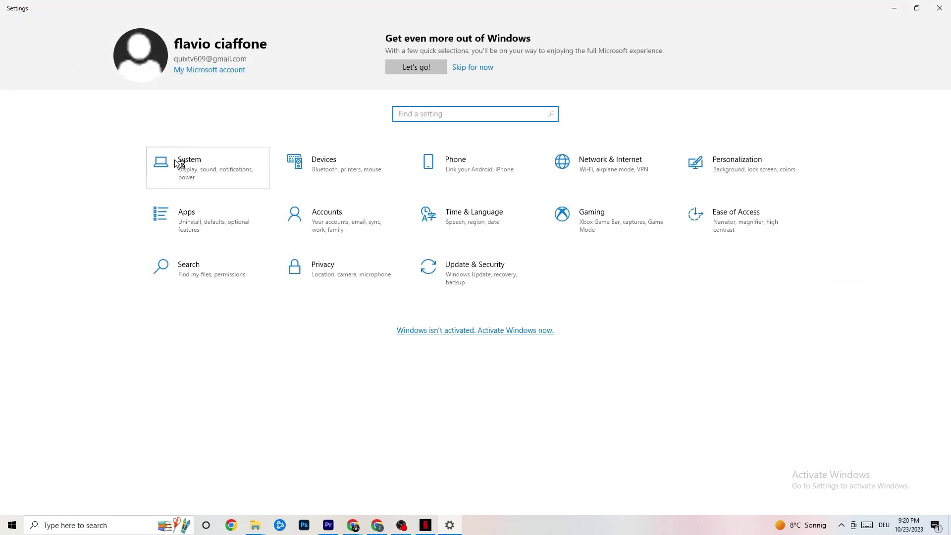
Open the Gaming settings and look over the Xbox Game Bar options and keyboard shortcuts.
click(604, 232)
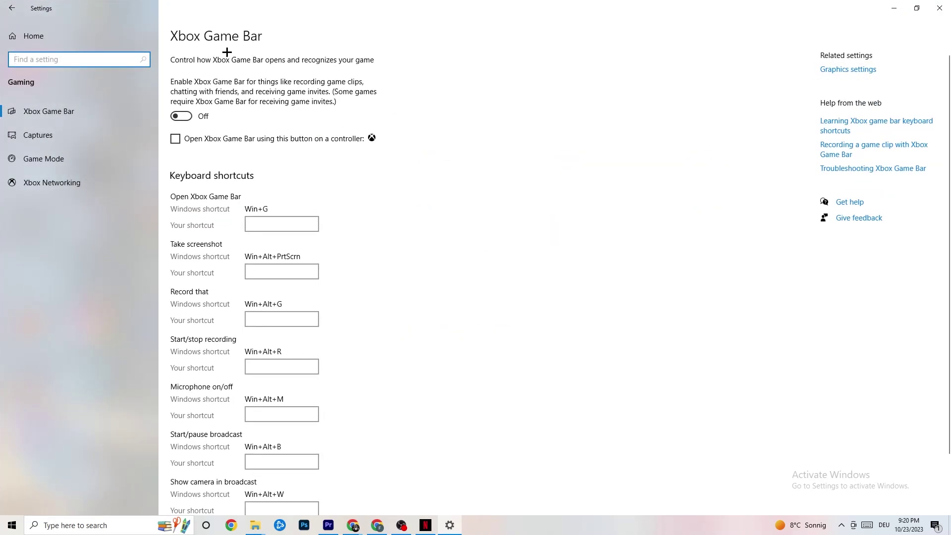
scroll(340, 227, down, 3)
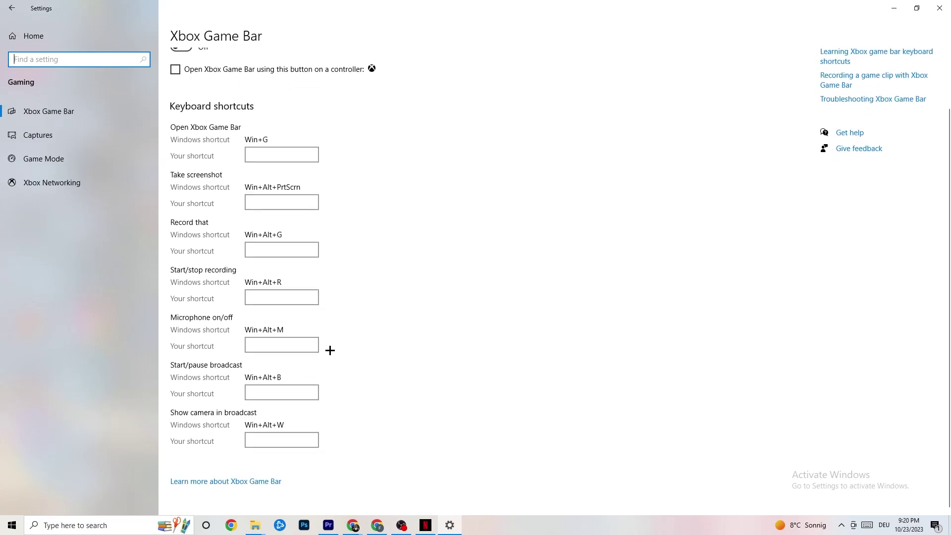
scroll(336, 297, up, 3)
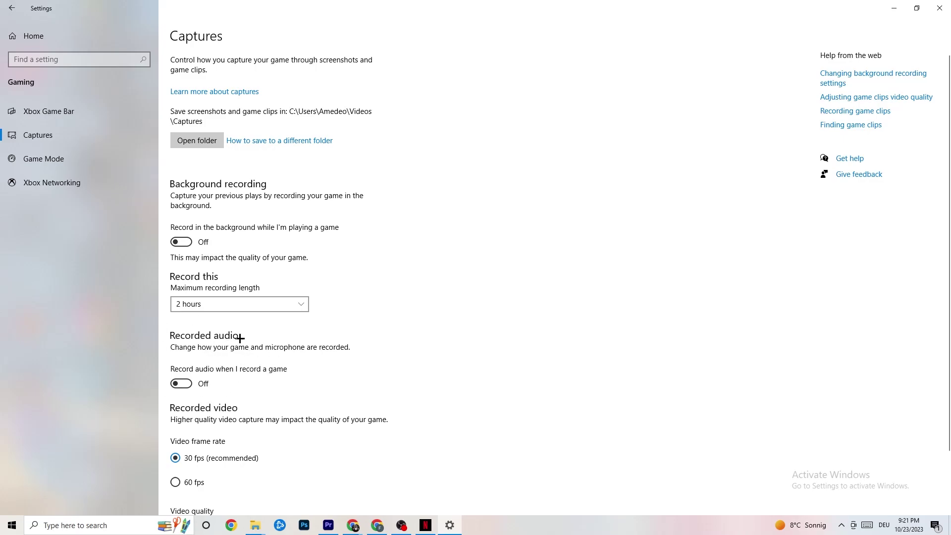
Review the Captures recording options and the Game Mode setting, and return to the Settings home page.
scroll(254, 344, down, 3)
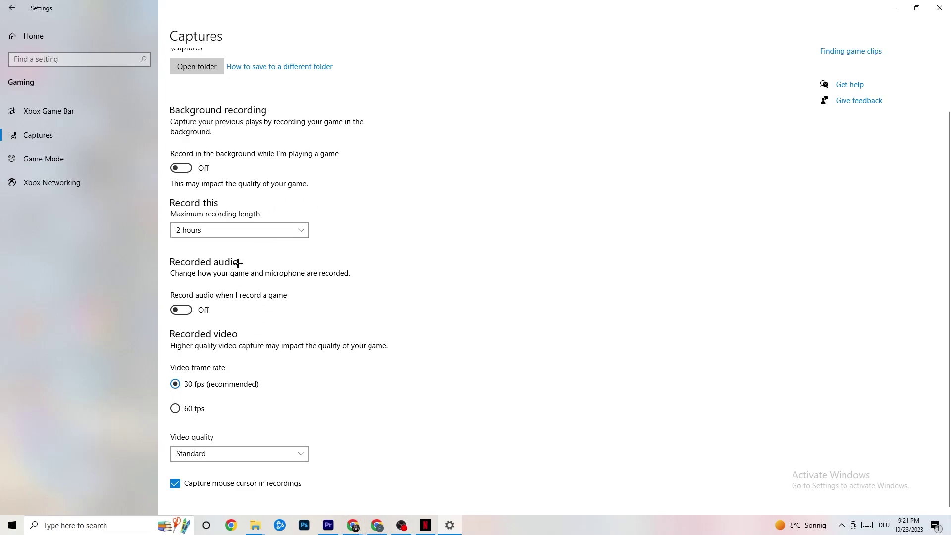
click(74, 163)
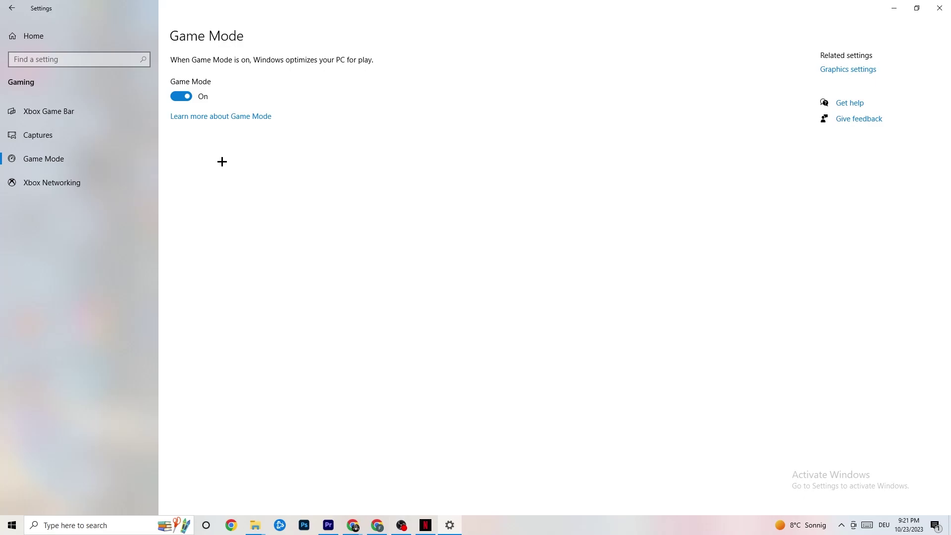
click(15, 8)
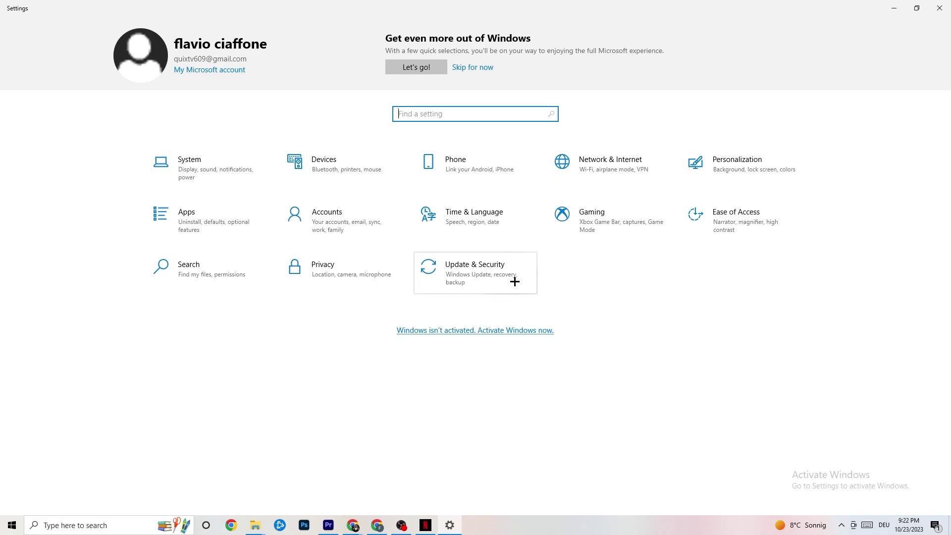
Check the Windows Update and Troubleshoot pages under Update & Security, and close Settings.
click(490, 281)
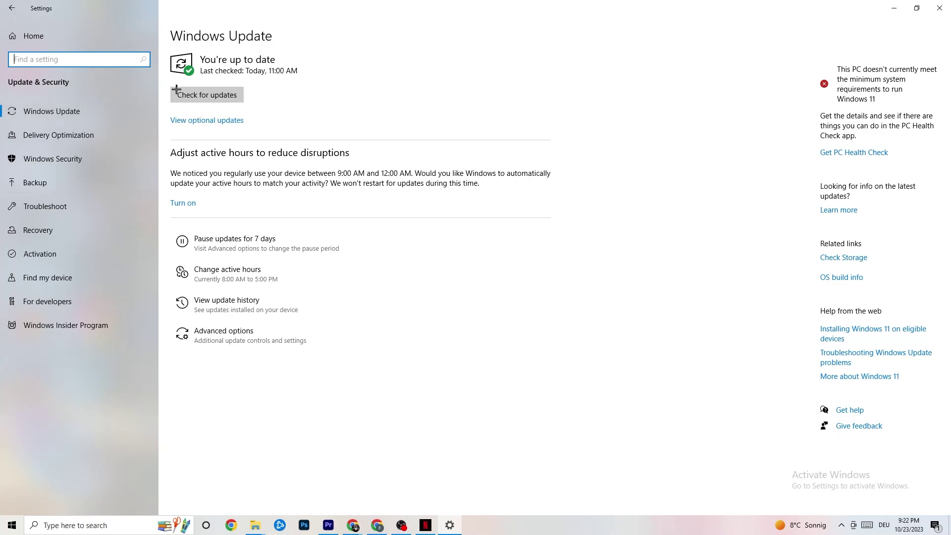
click(293, 74)
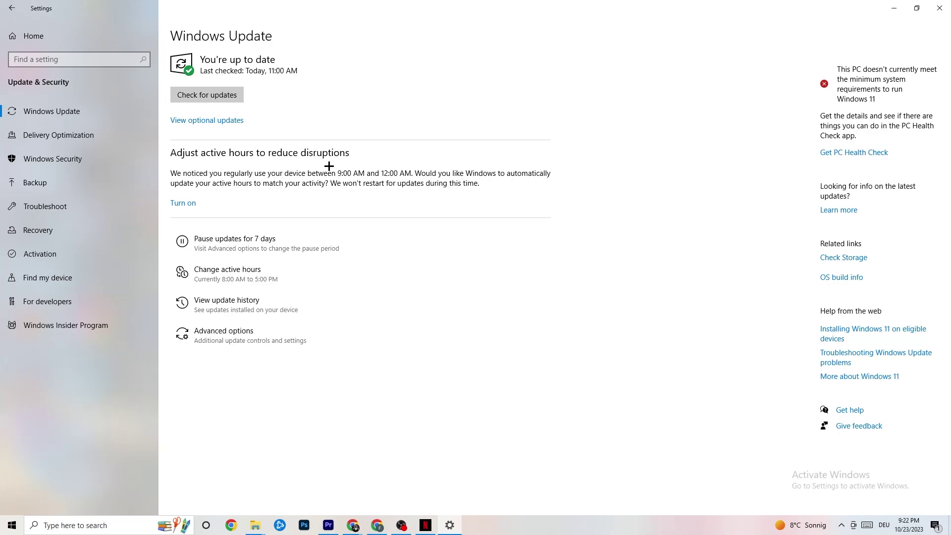
click(82, 208)
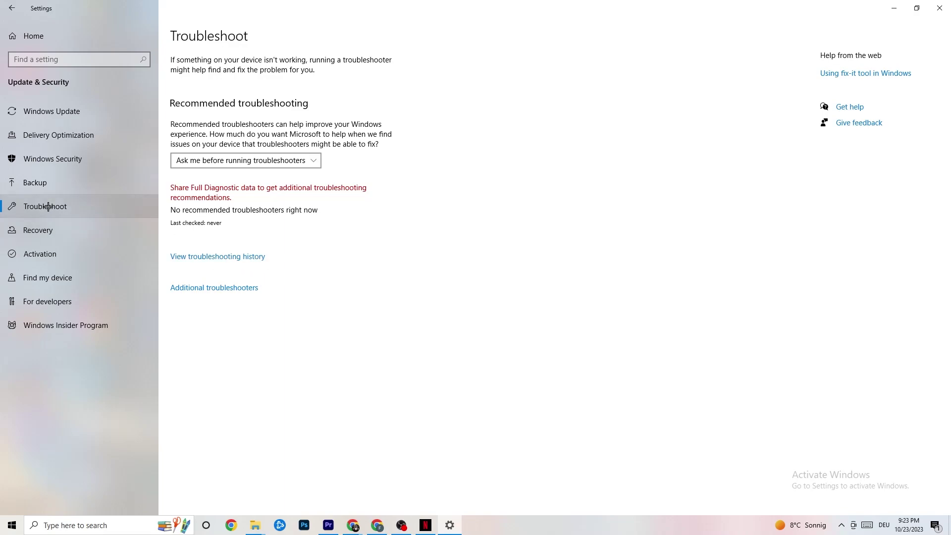
click(935, 5)
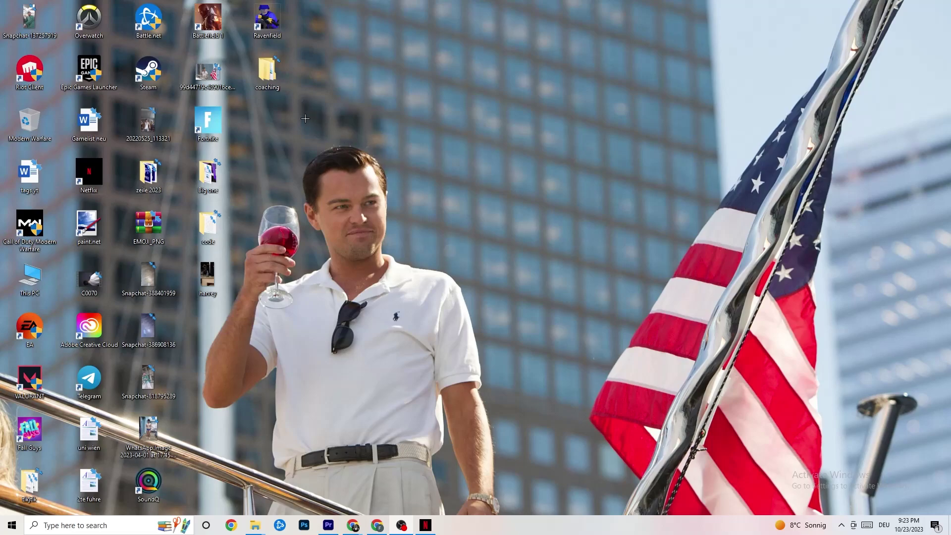
Move the Steam shortcut to a clear area of the desktop, away from the other icons.
drag(529, 181, 515, 191)
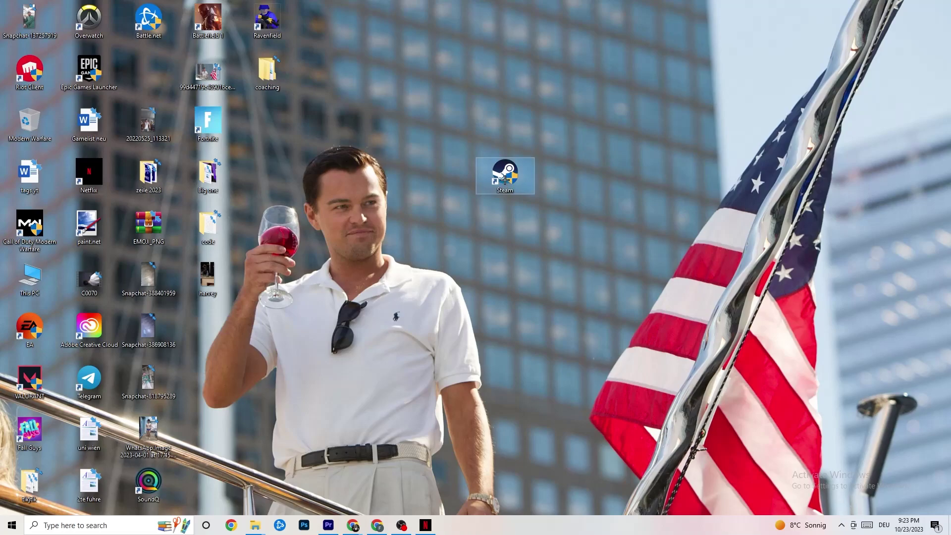
right_click(505, 179)
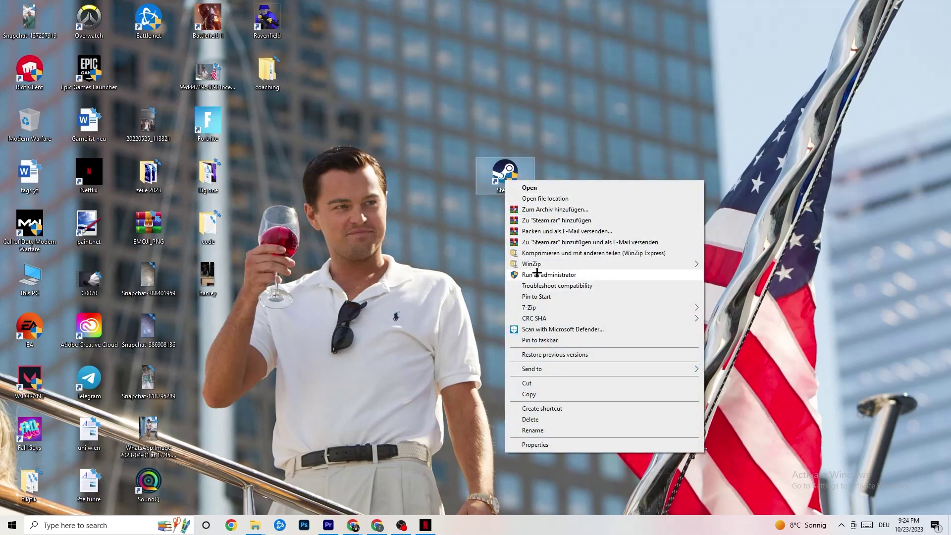
click(414, 250)
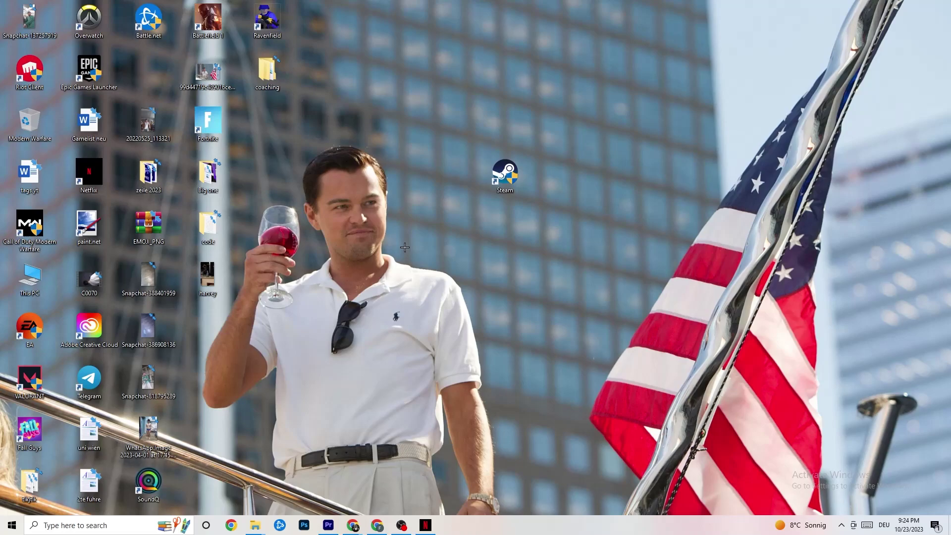
Open the Steam shortcut's properties and bring up its compatibility settings.
drag(488, 175, 428, 176)
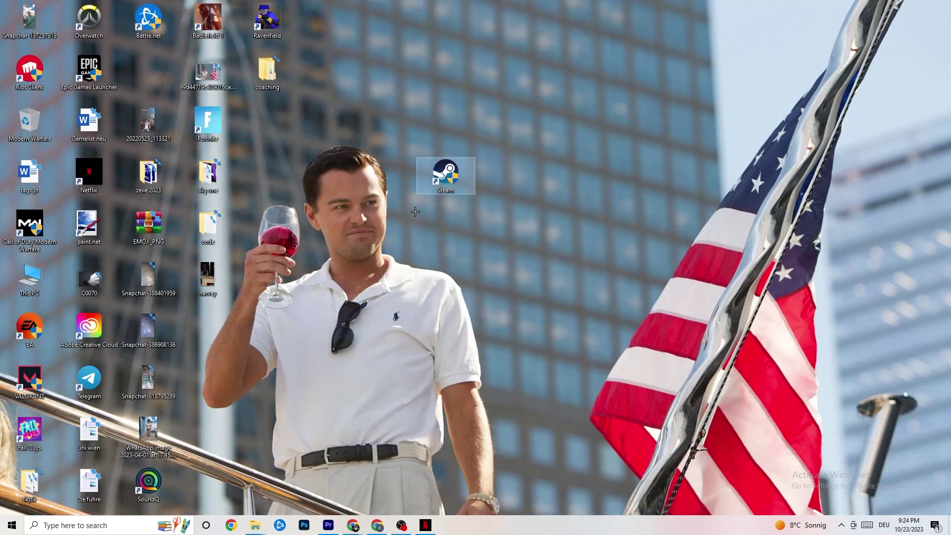
right_click(438, 179)
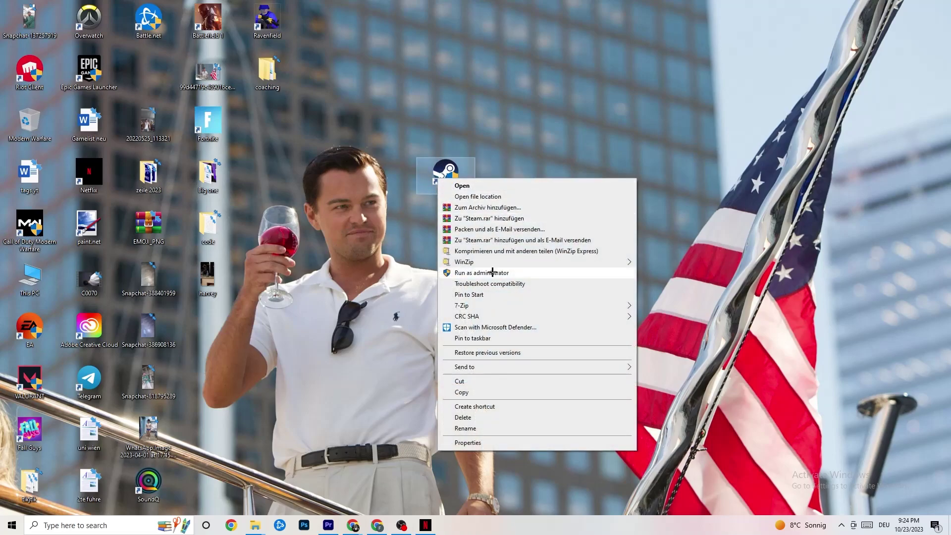
click(485, 443)
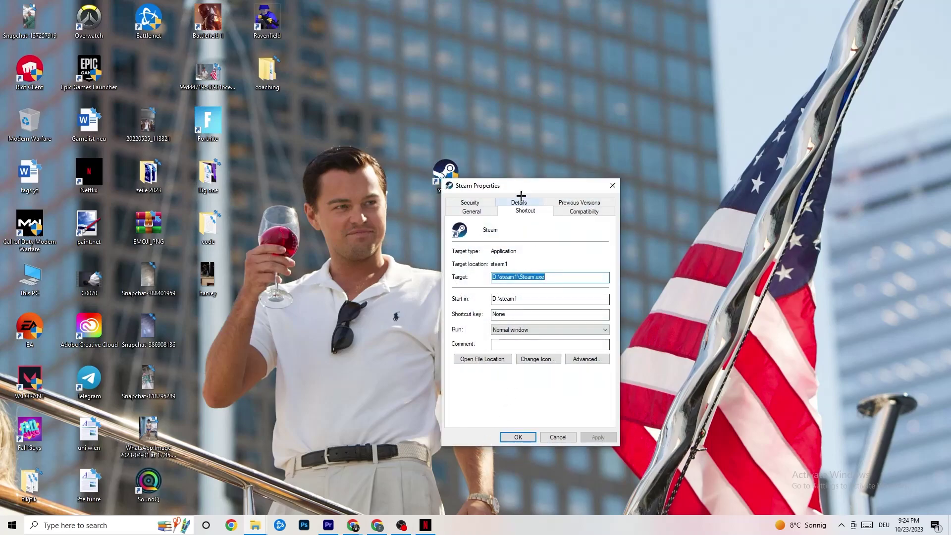
drag(521, 199, 379, 43)
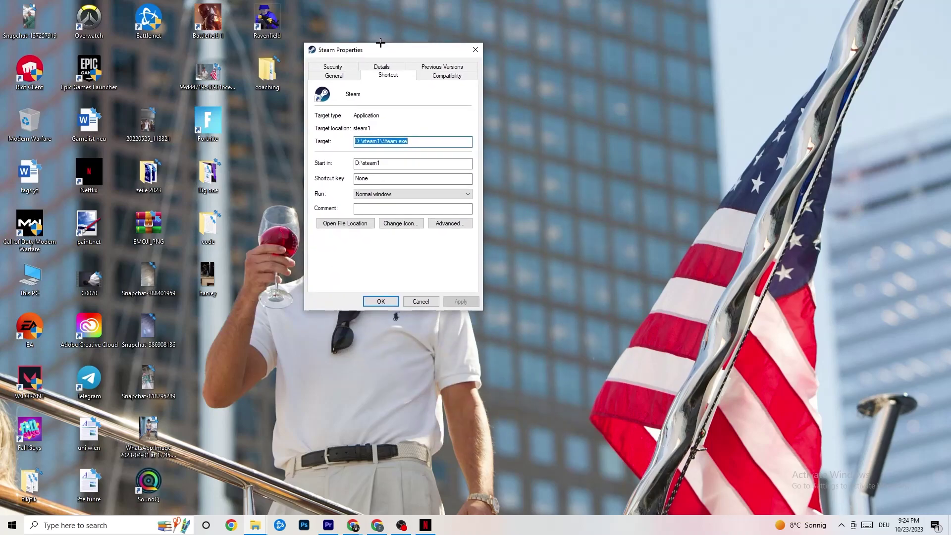
click(434, 74)
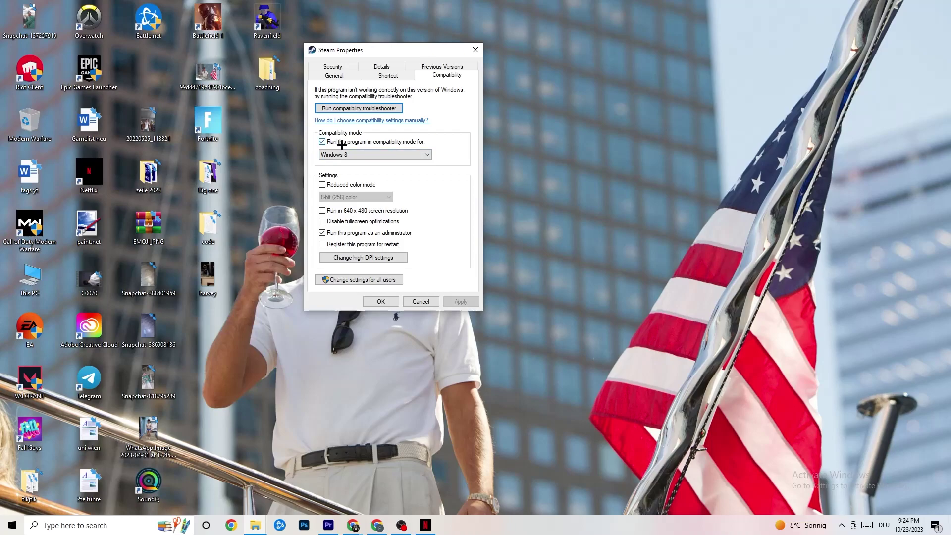
Check the Windows versions offered for the Steam shortcut's compatibility mode, keep Windows 8, and close the properties with OK.
click(415, 154)
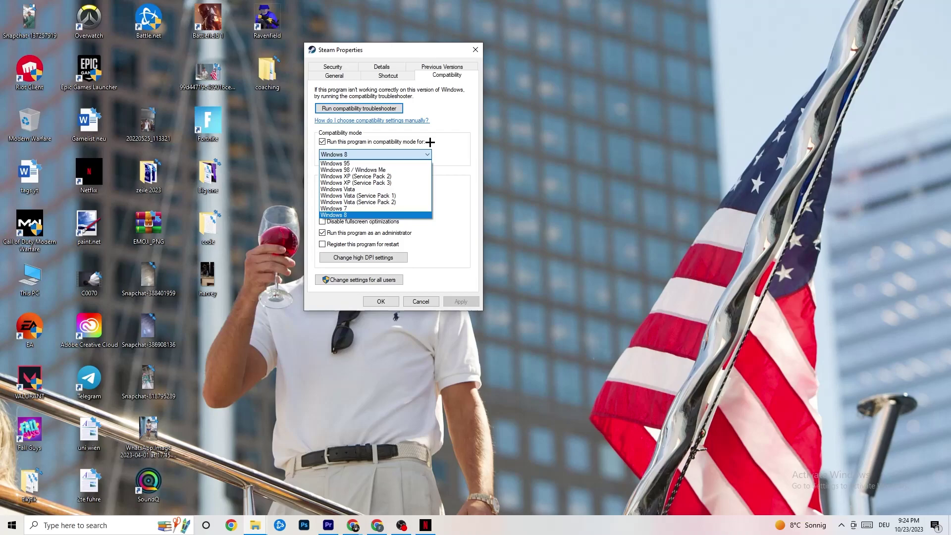
click(430, 142)
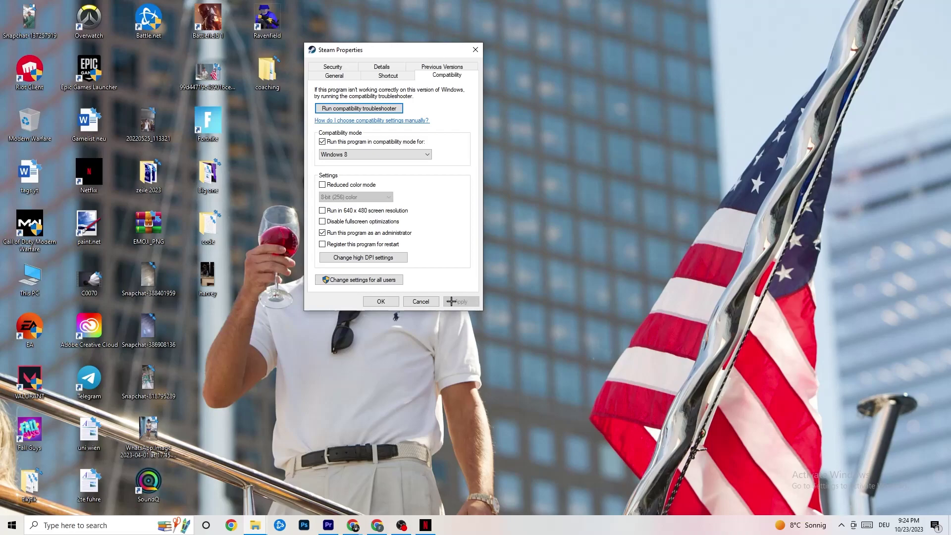
click(383, 302)
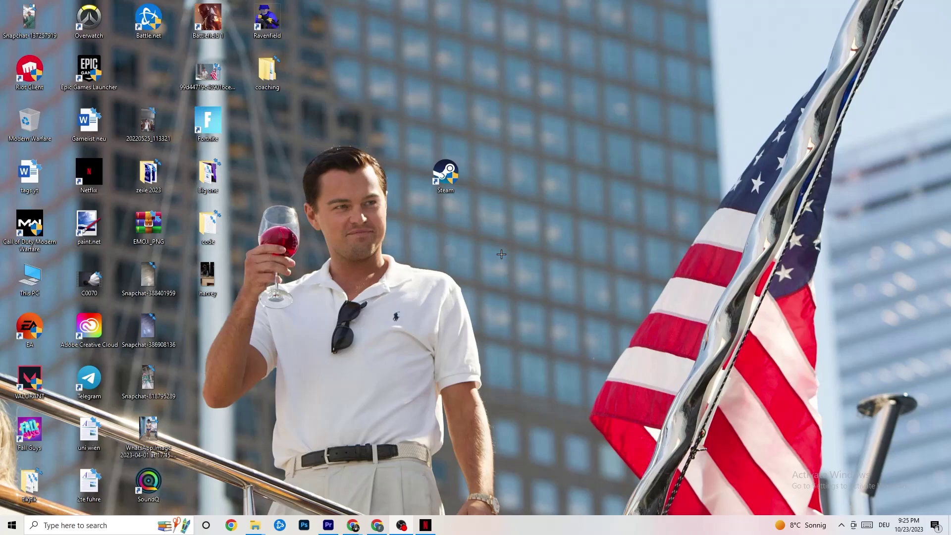
right_click(459, 187)
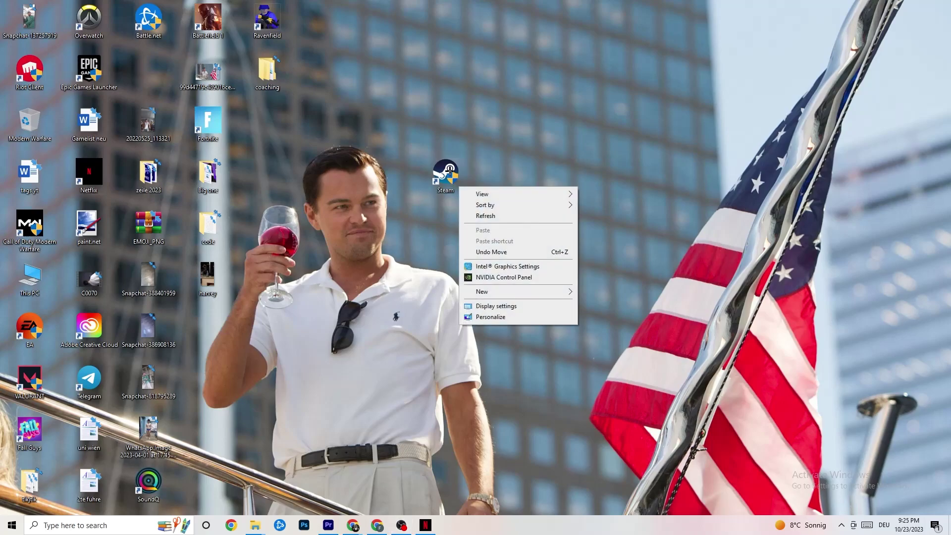
right_click(475, 100)
click(364, 70)
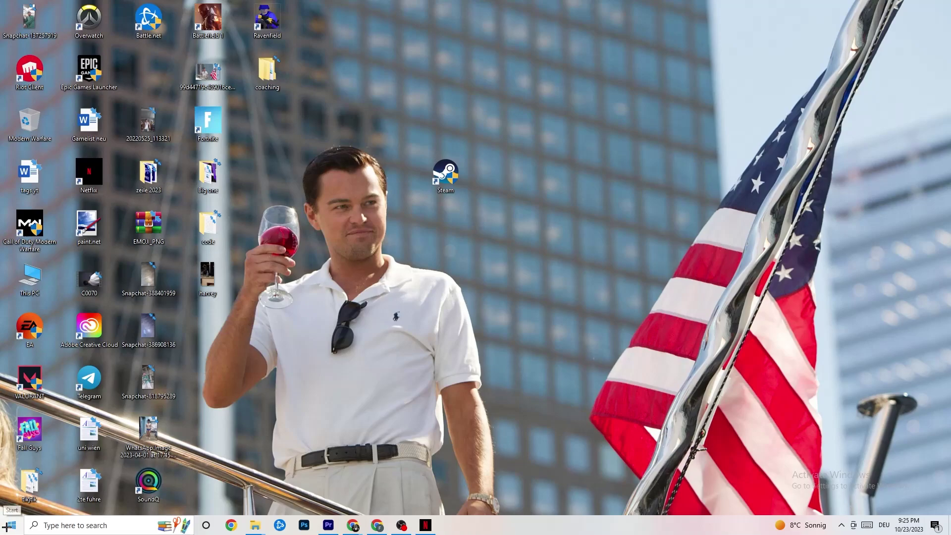
click(445, 175)
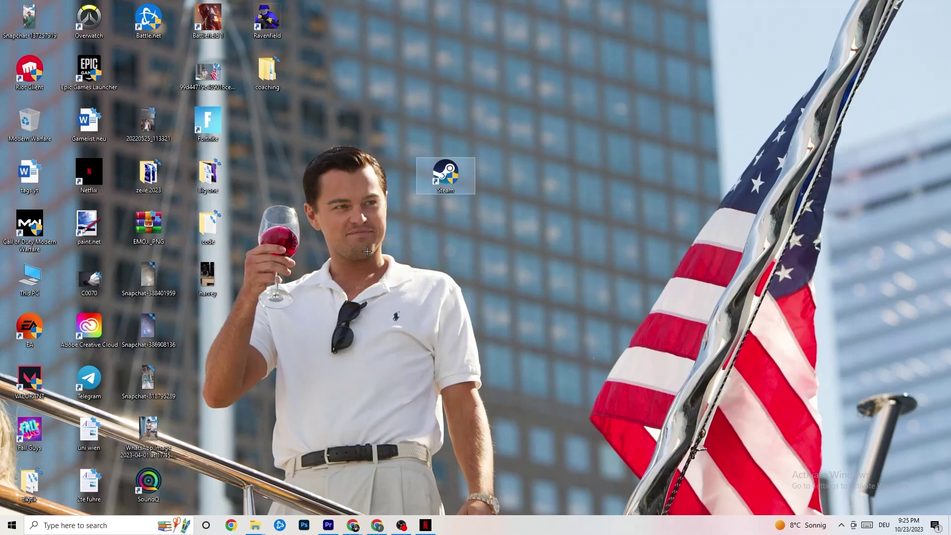
Open Task Manager full screen and check the actions available for the Windows Explorer process.
right_click(528, 532)
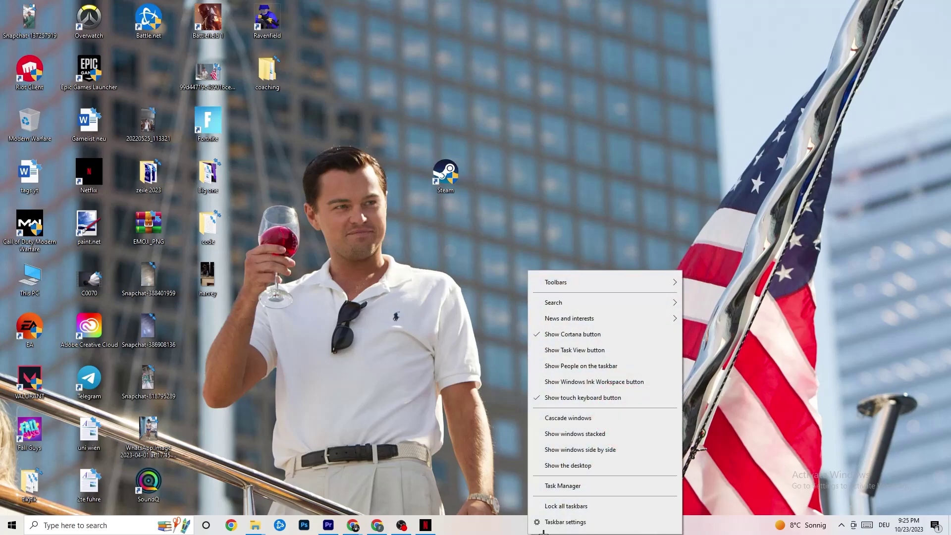
click(582, 487)
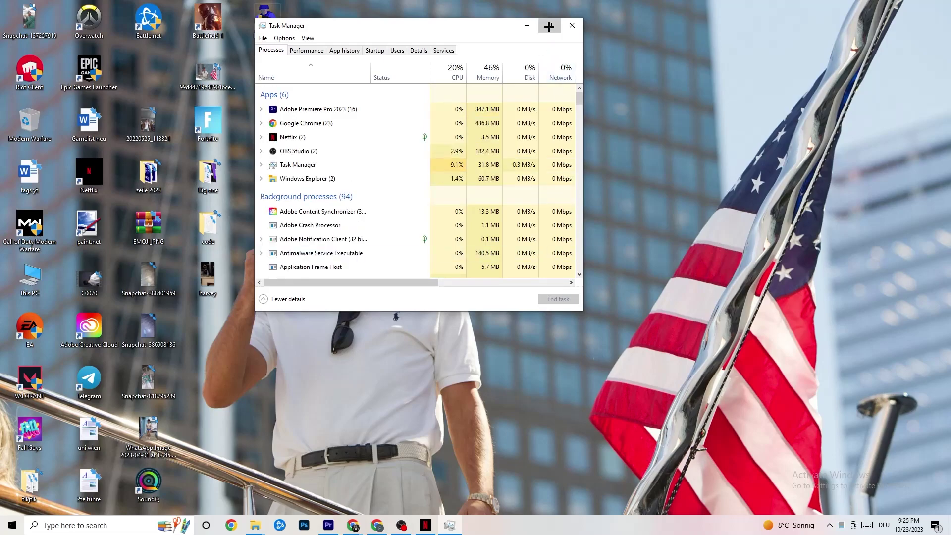
click(549, 23)
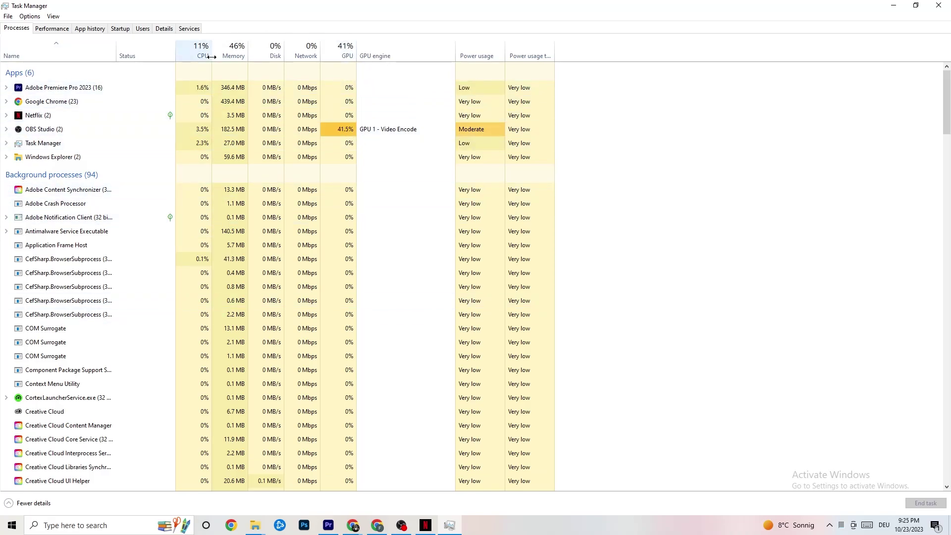
right_click(62, 158)
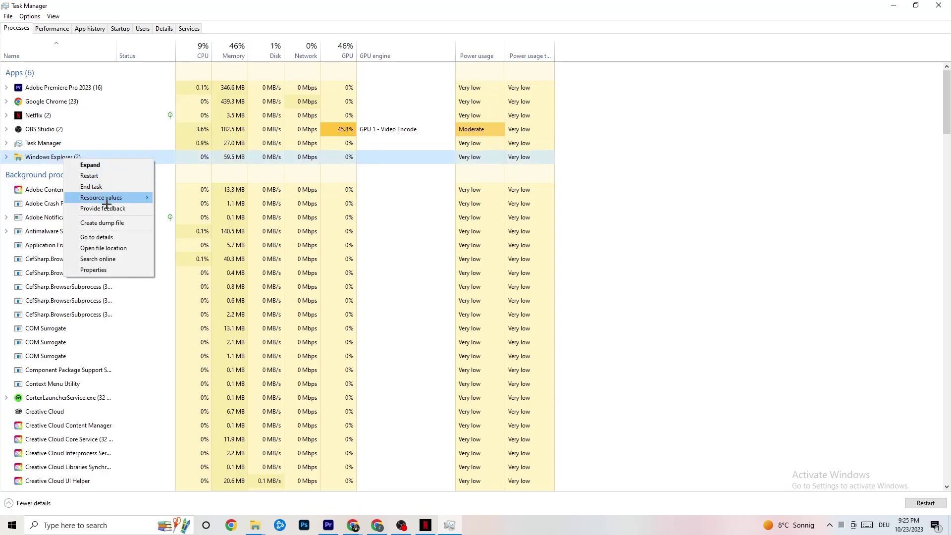
click(715, 134)
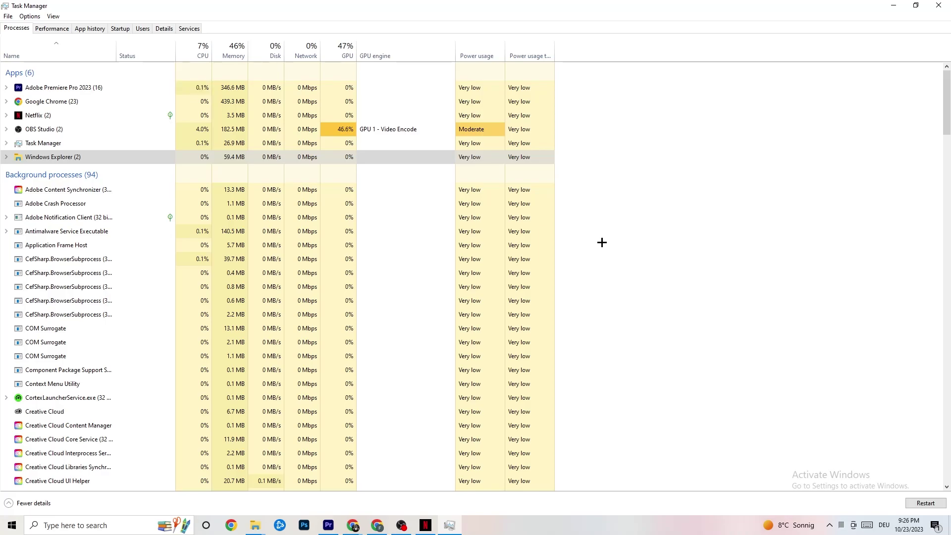
Review the startup apps in Task Manager and check the actions available for the enabled Pivot Software Support entry.
click(121, 29)
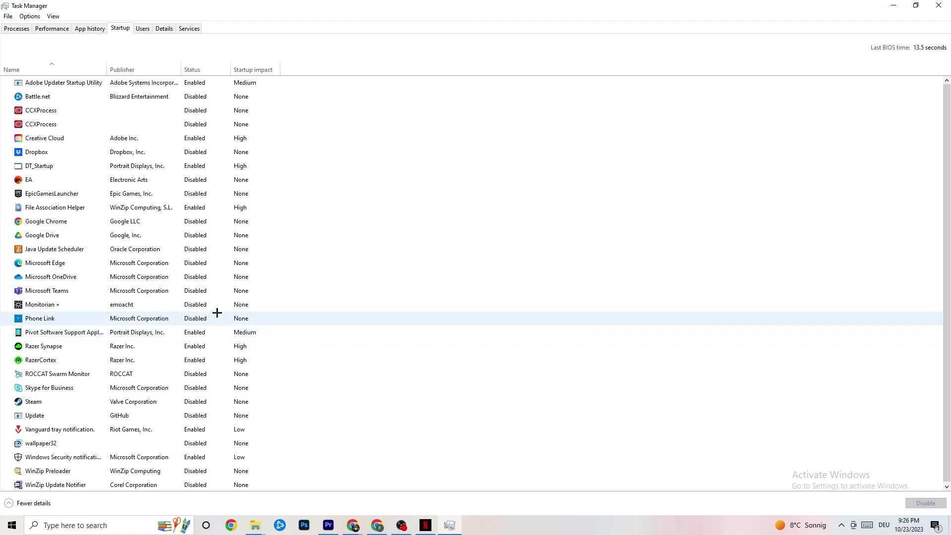
right_click(193, 333)
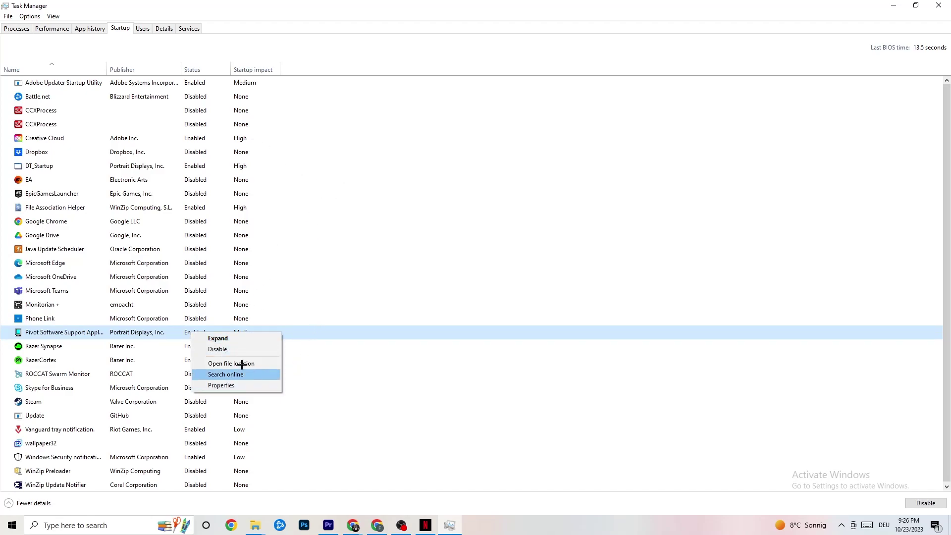
click(164, 28)
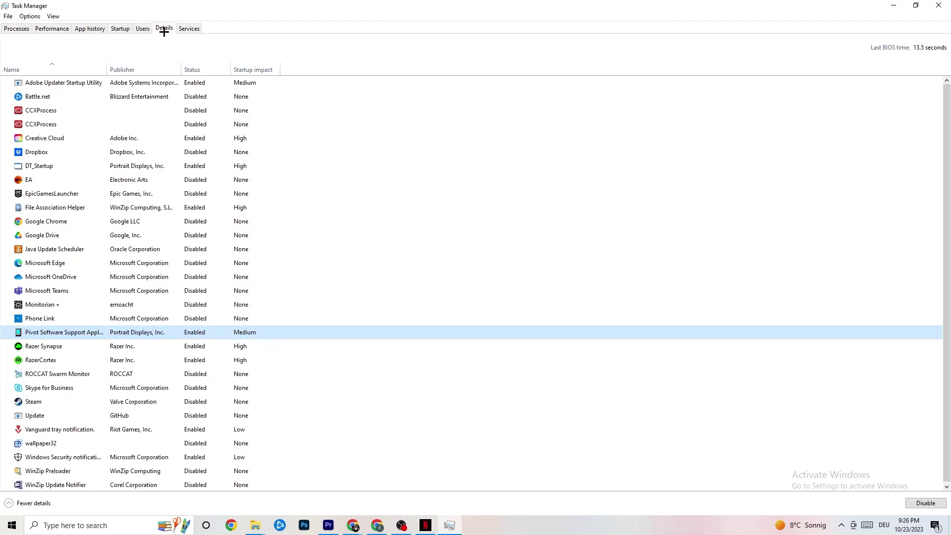
View the priority options for the Adobe Premiere Pro process in the detailed process list, and close Task Manager.
click(164, 29)
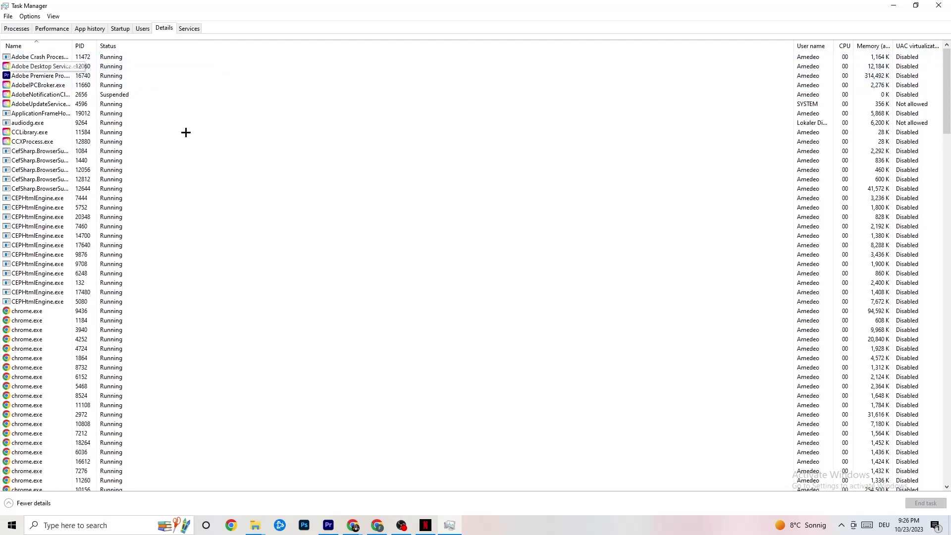
right_click(41, 80)
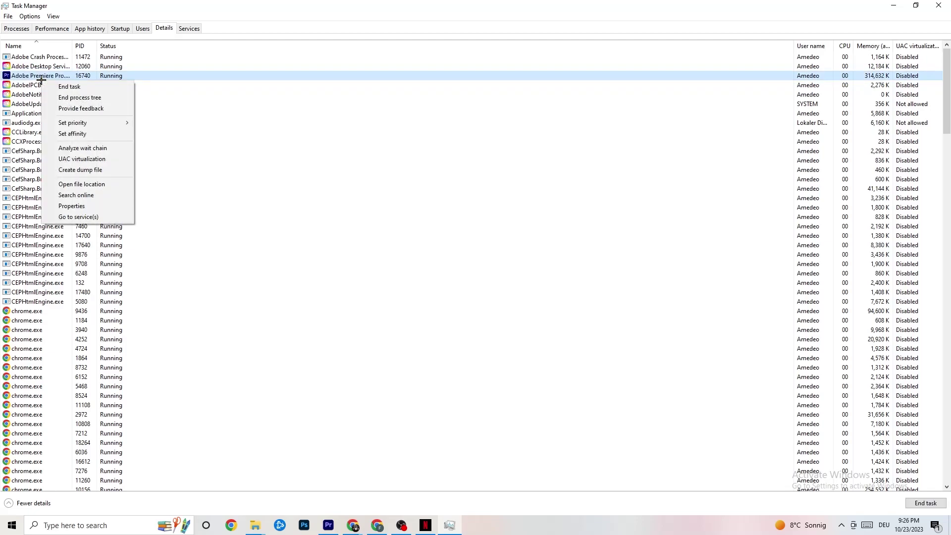
mouse_move(124, 122)
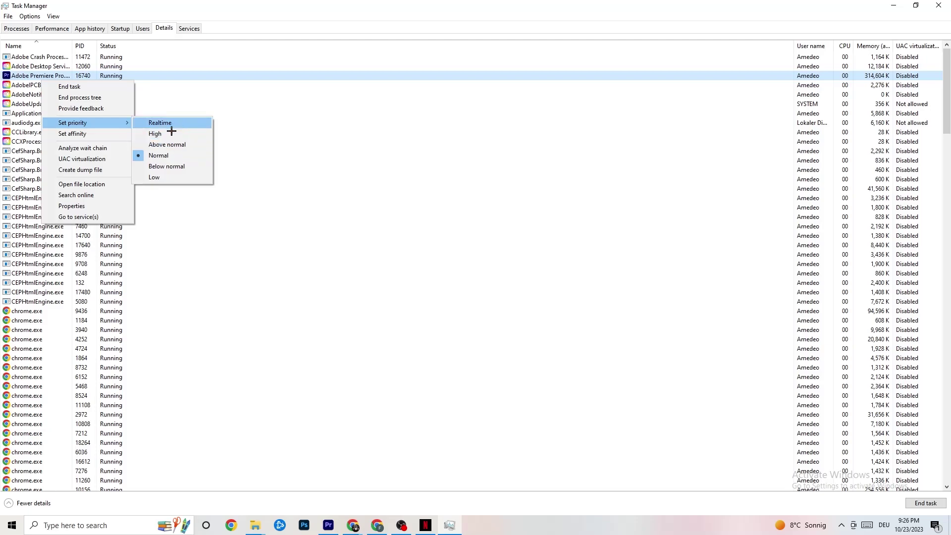
click(284, 94)
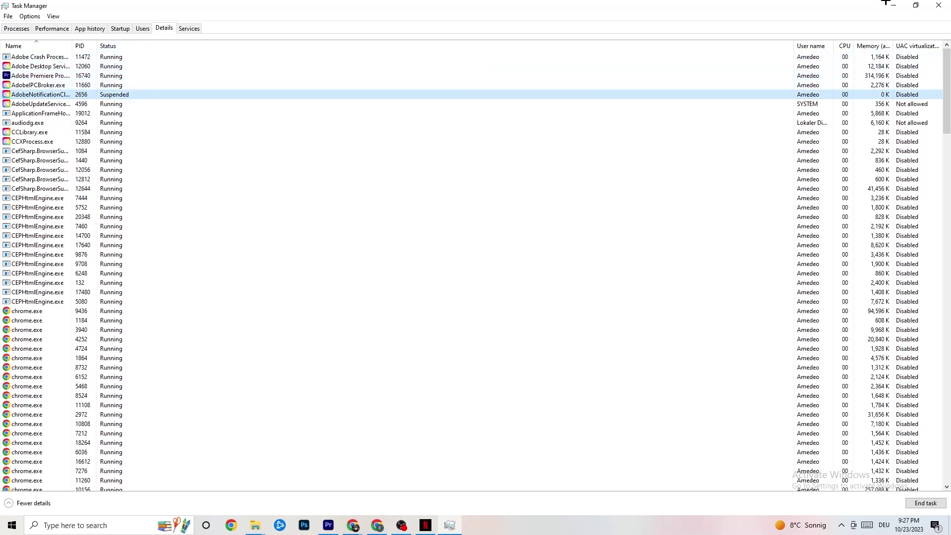
click(938, 5)
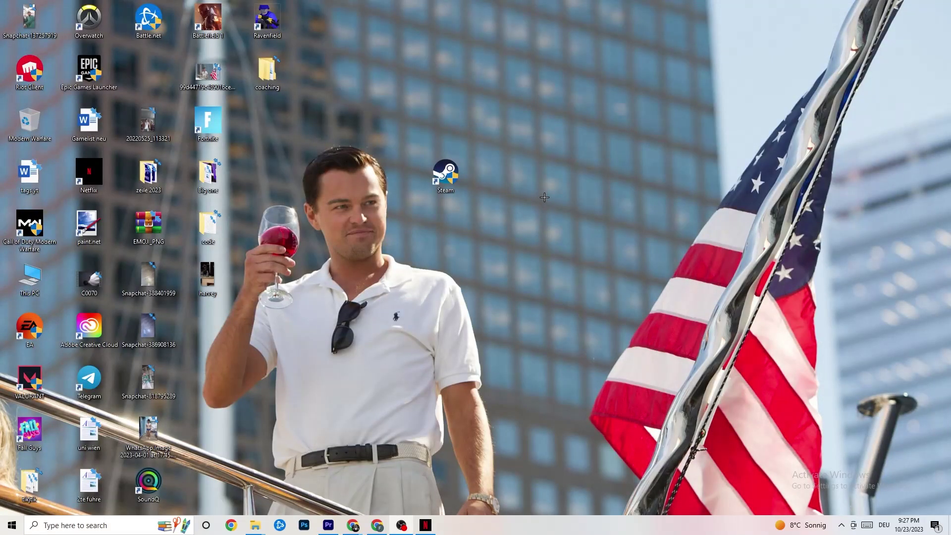
Open NVIDIA Control Panel, review the image preview settings and the resolution and refresh rate page, and close it.
right_click(532, 94)
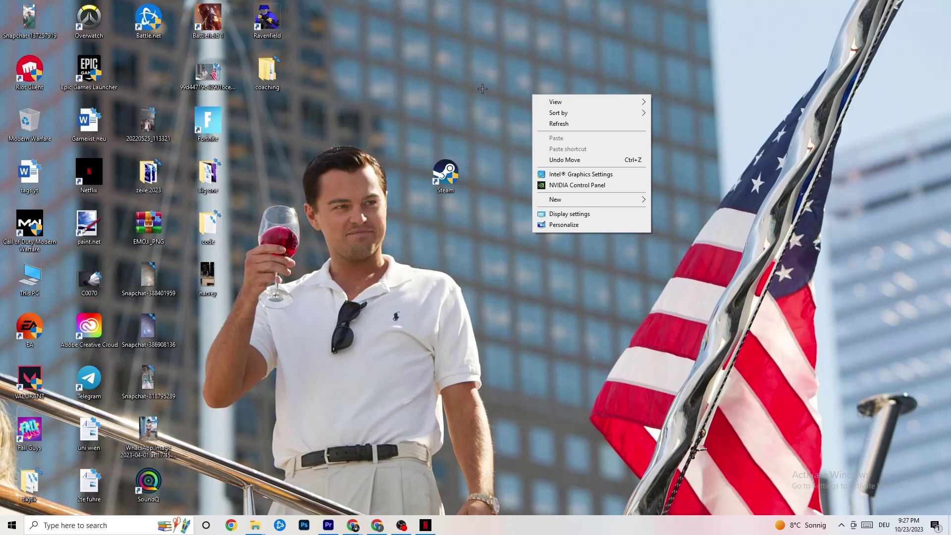
click(562, 187)
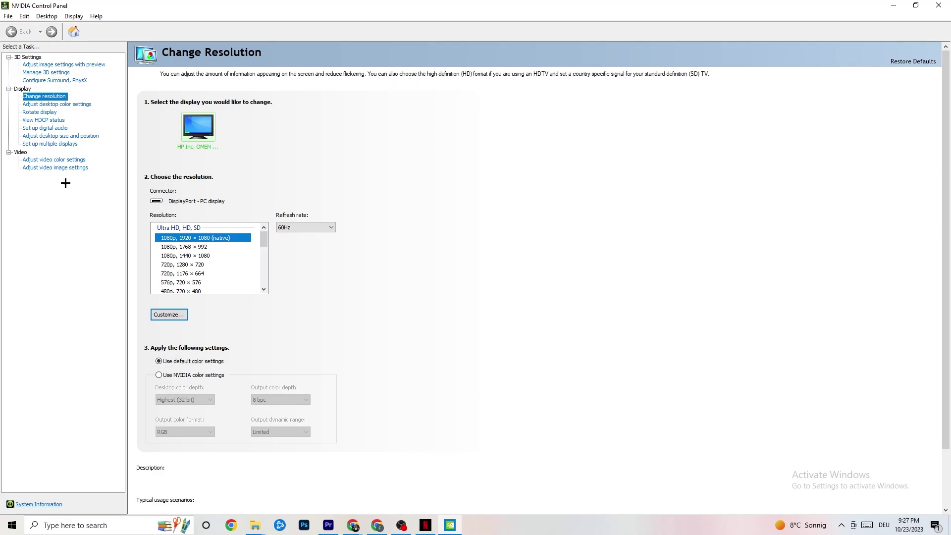
click(53, 65)
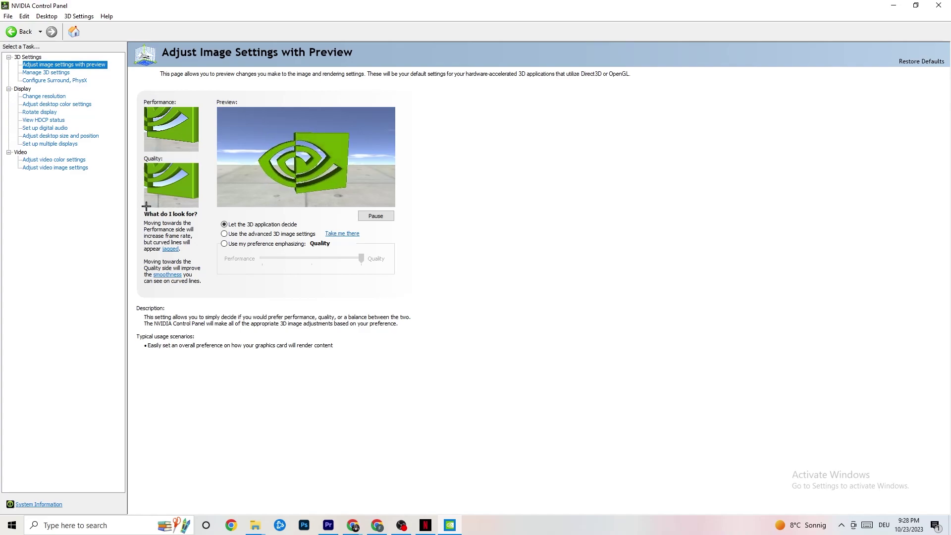
click(36, 98)
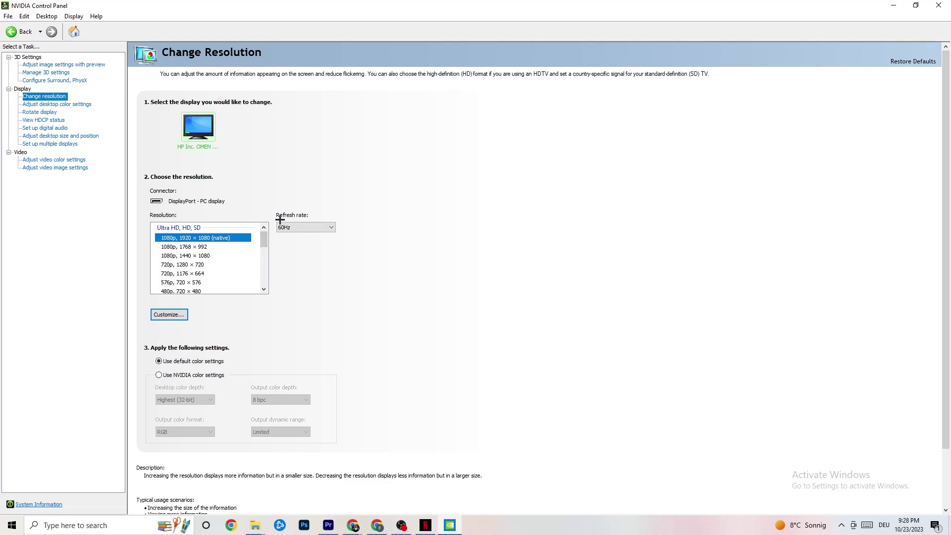
click(937, 5)
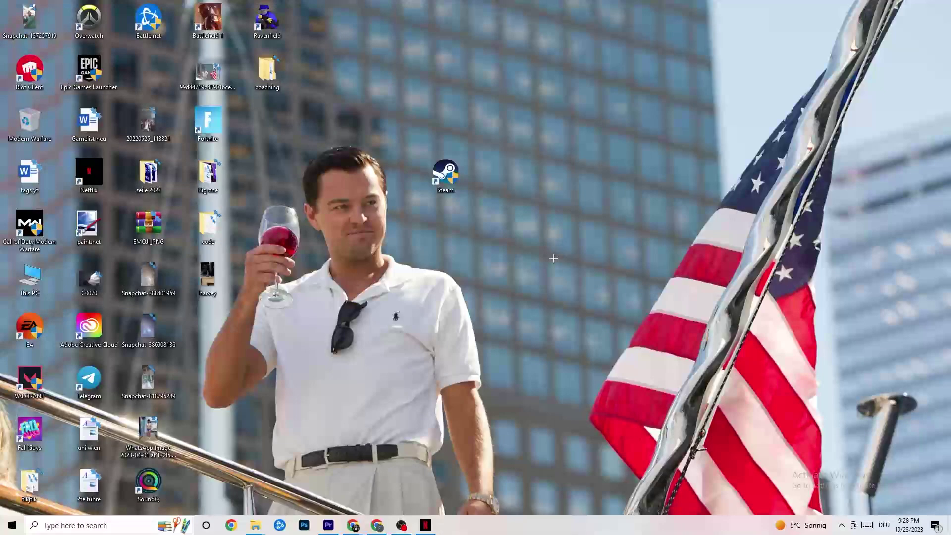